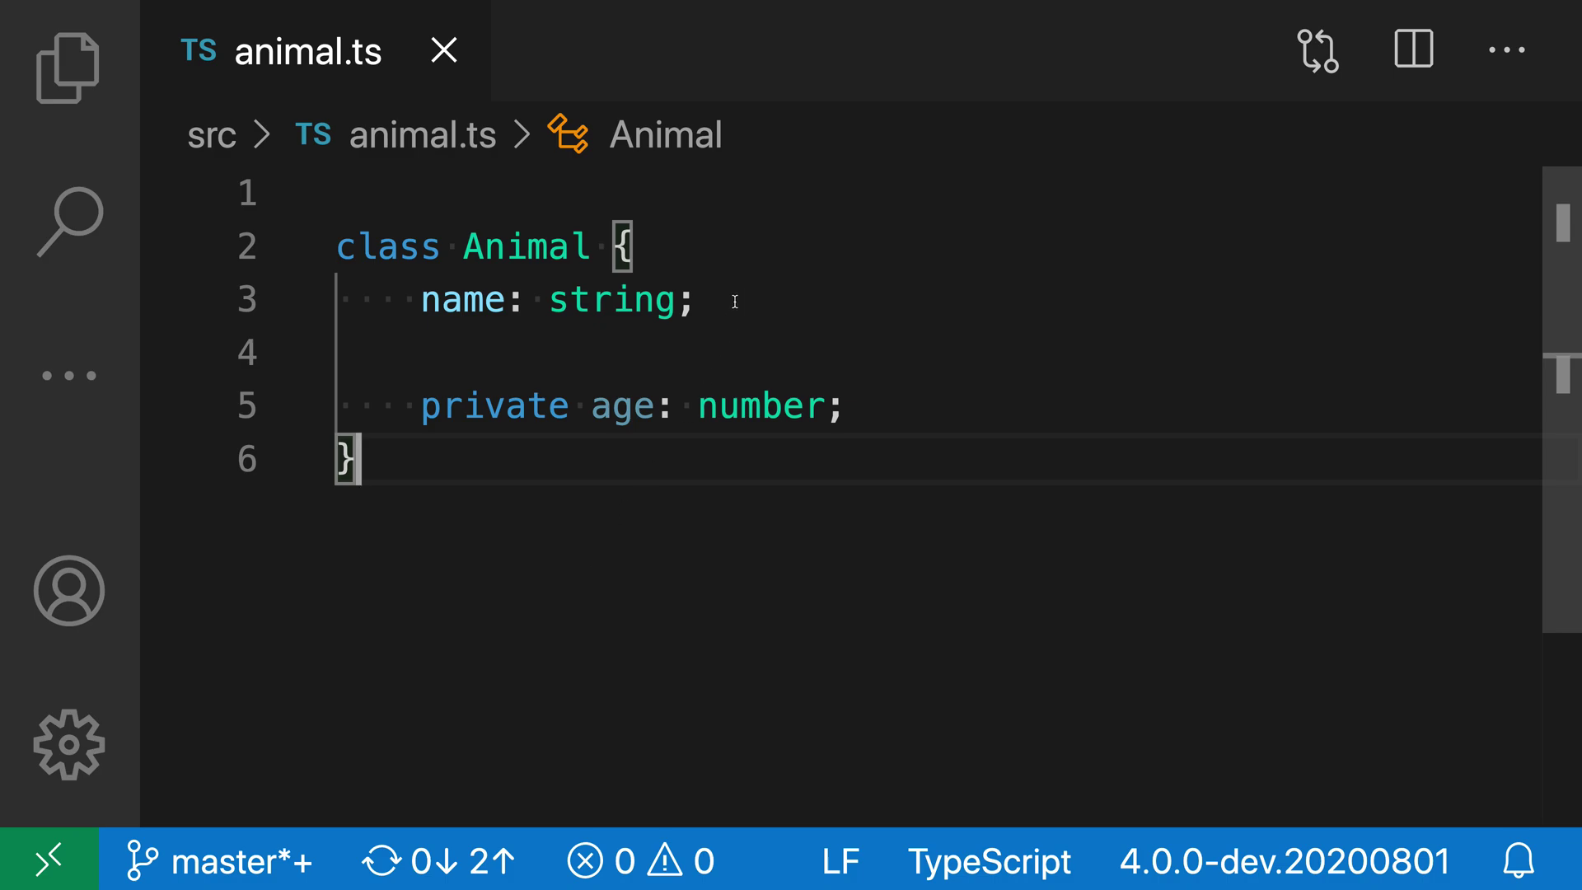
# Generate get/set name accessors for Animal's name field, keeping the private field named _name
pyautogui.moveTo(732, 301); pyautogui.dragTo(423, 303)
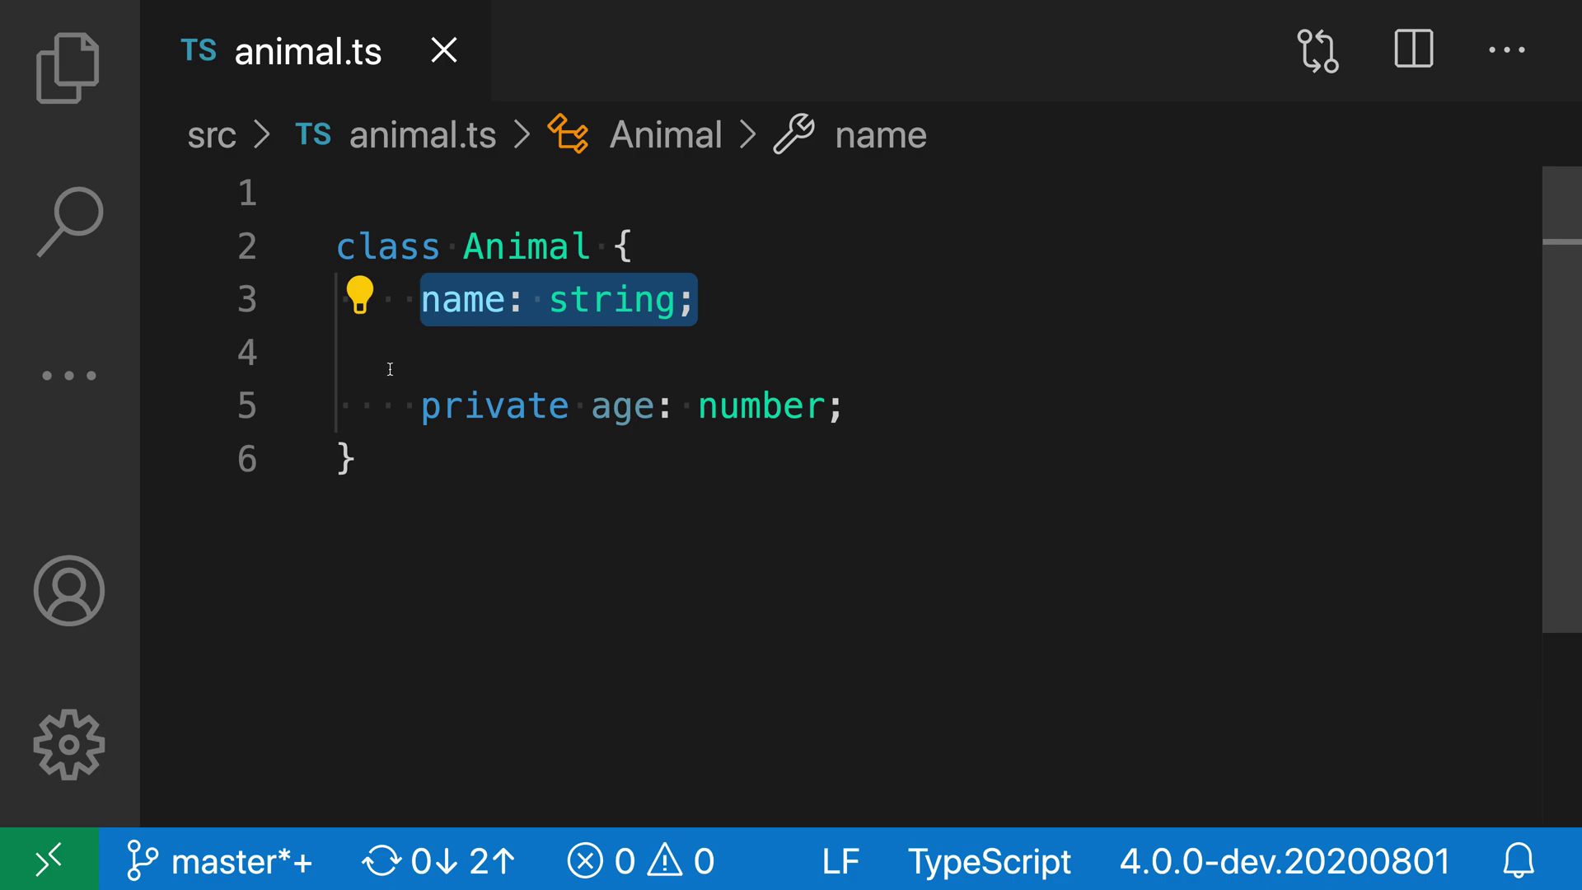
pyautogui.click(360, 303)
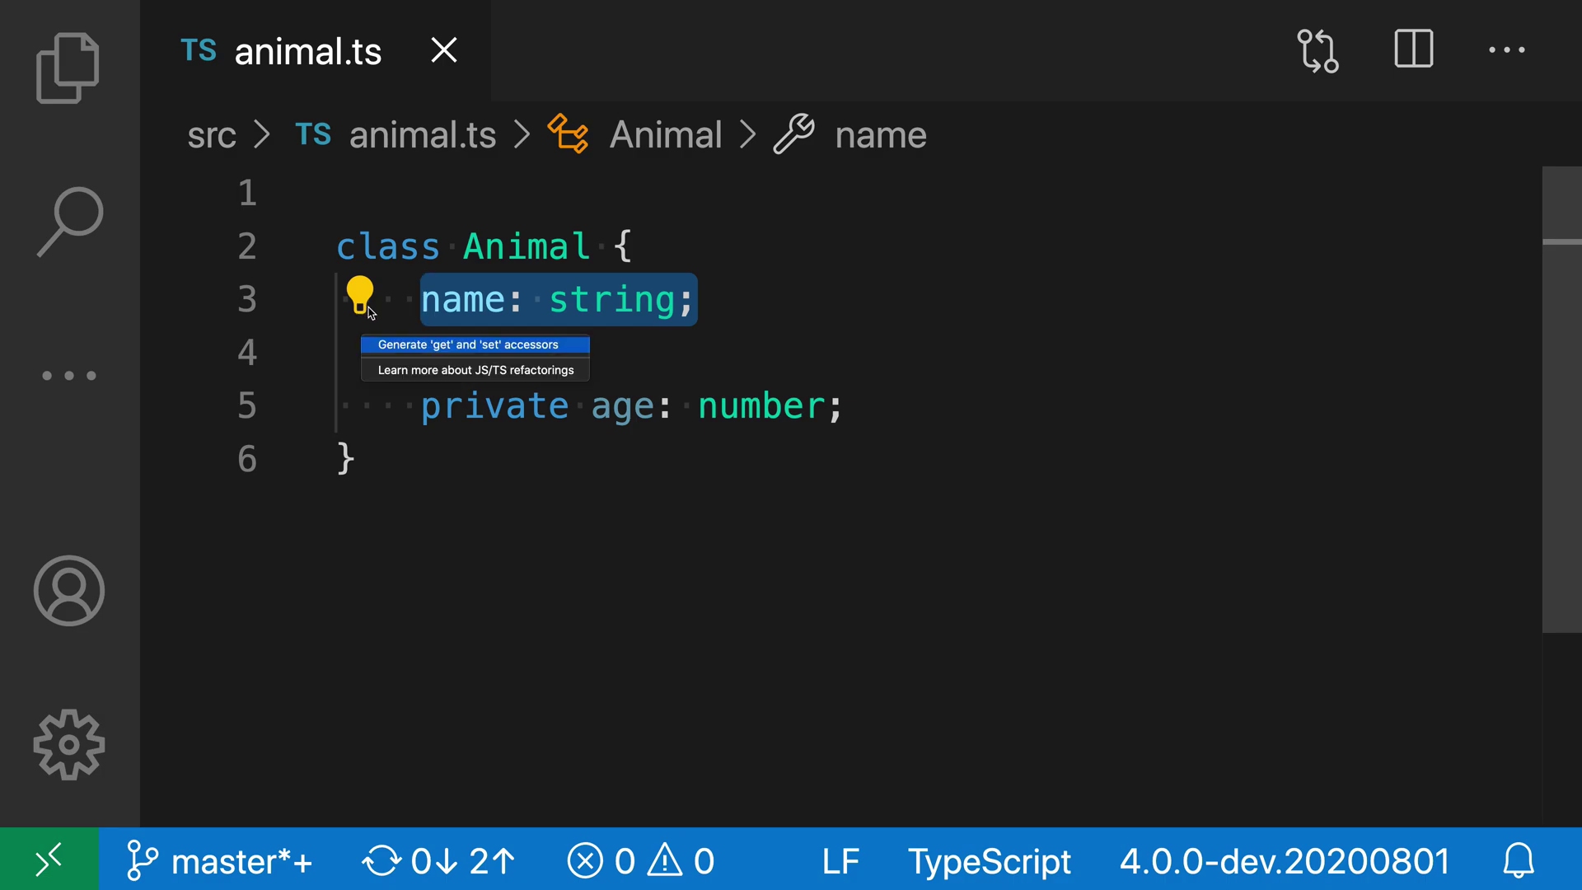
pyautogui.click(435, 346)
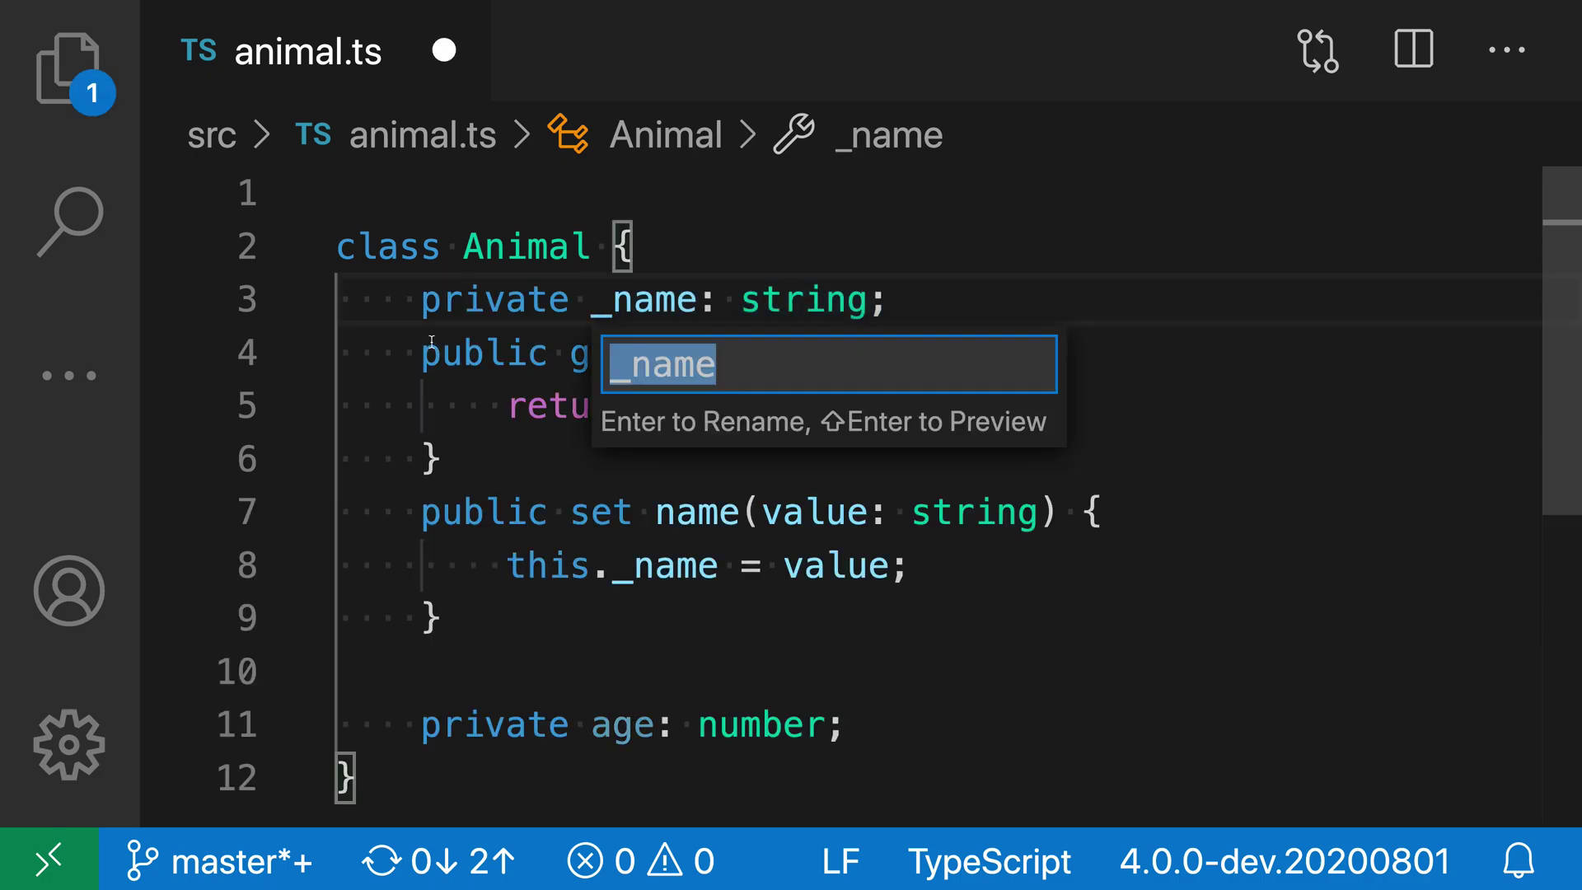
pyautogui.press('Escape')
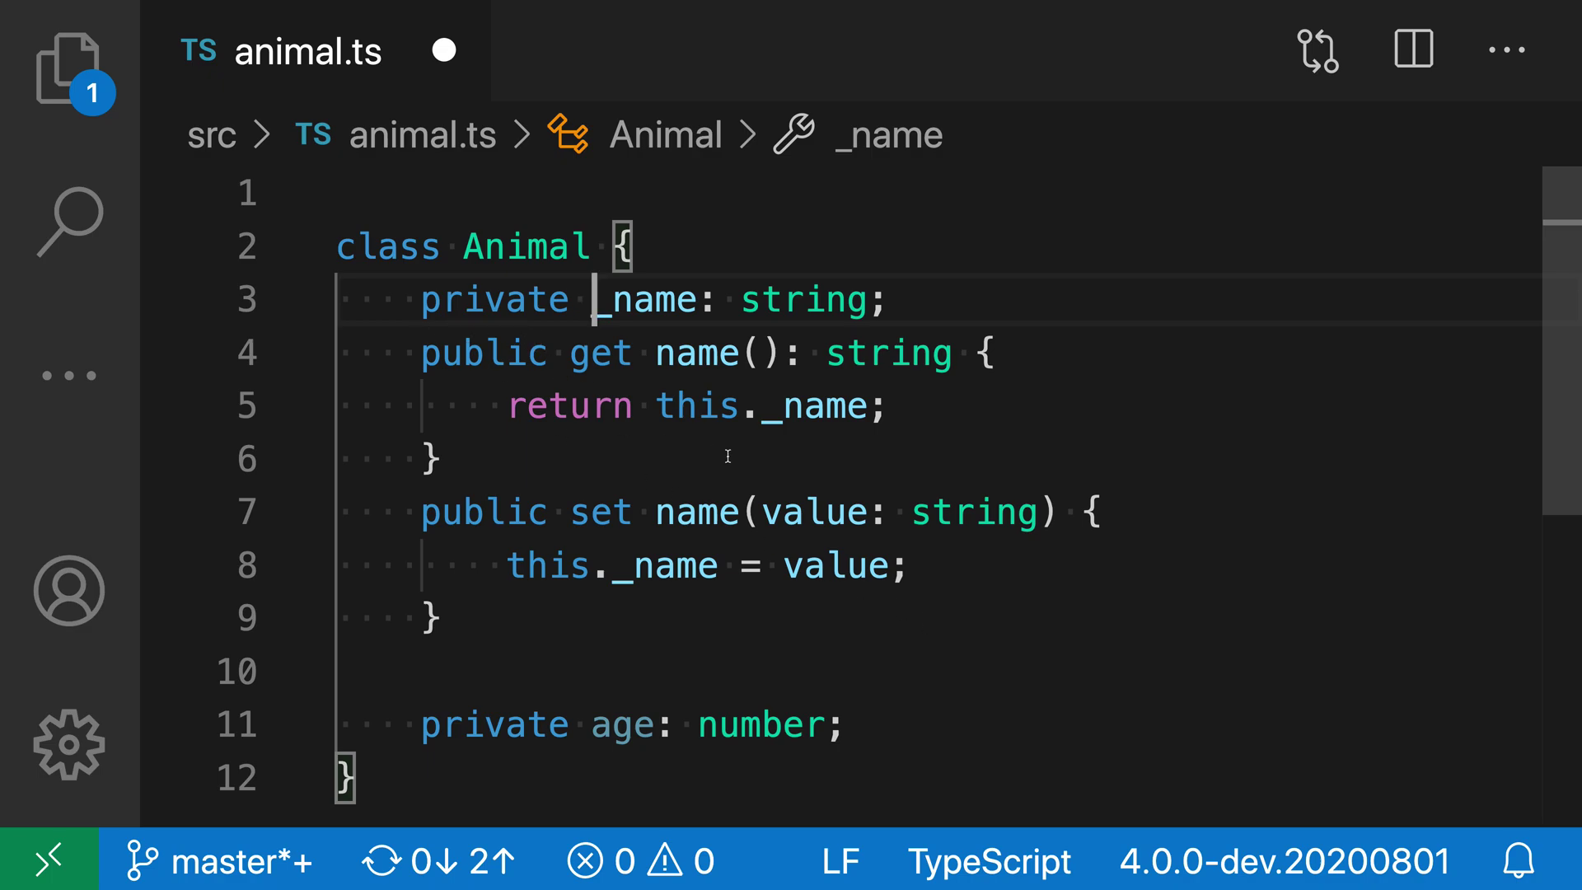
pyautogui.scroll(-1, 727, 457)
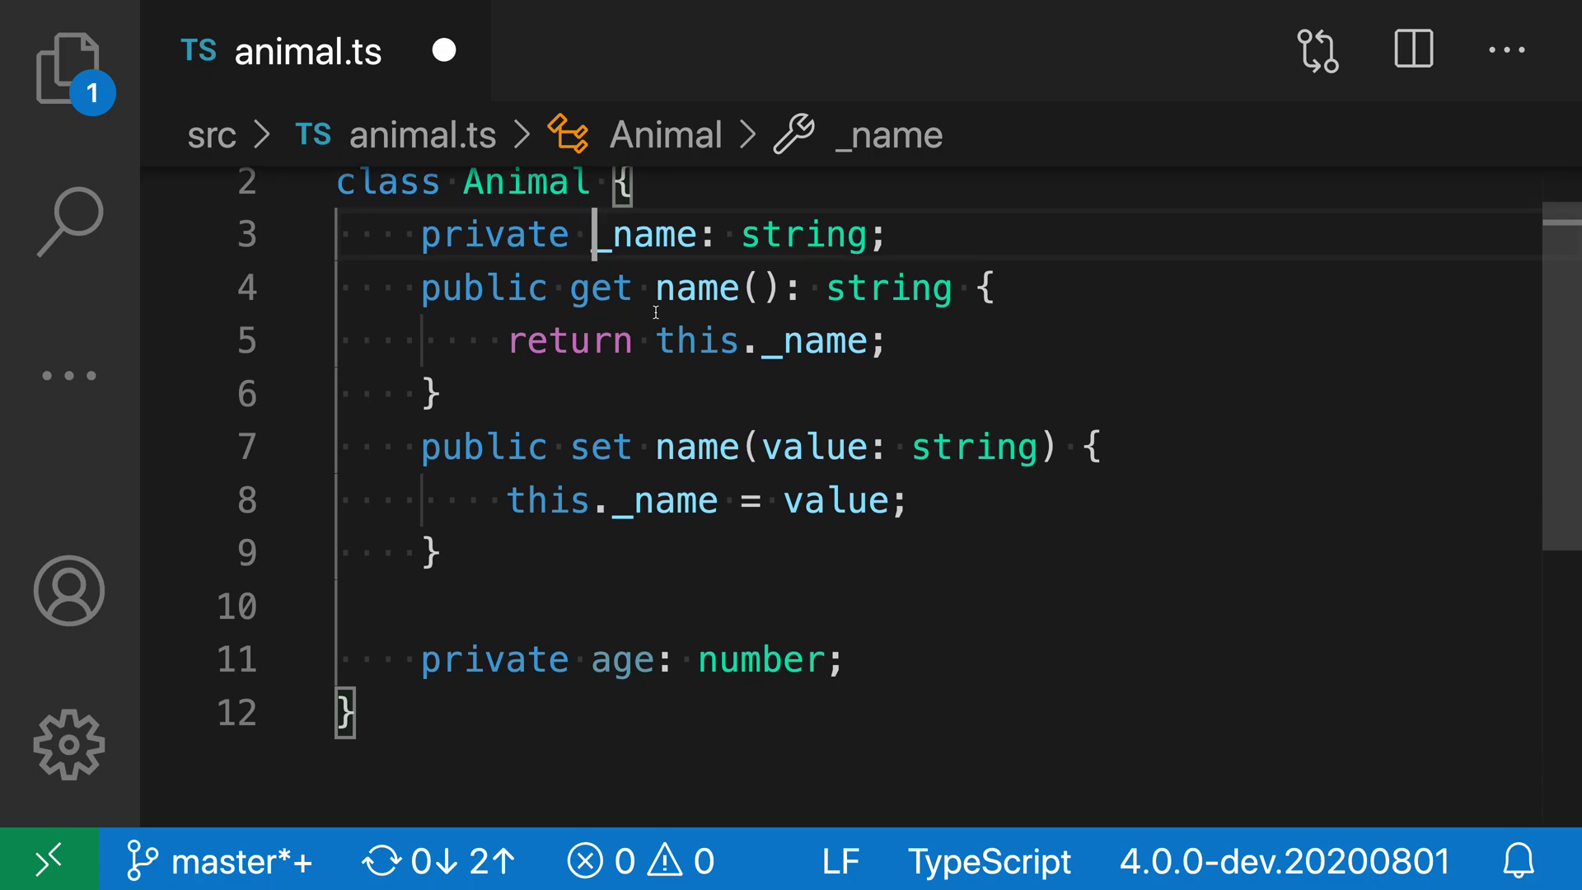
pyautogui.scroll(-1, 499, 408)
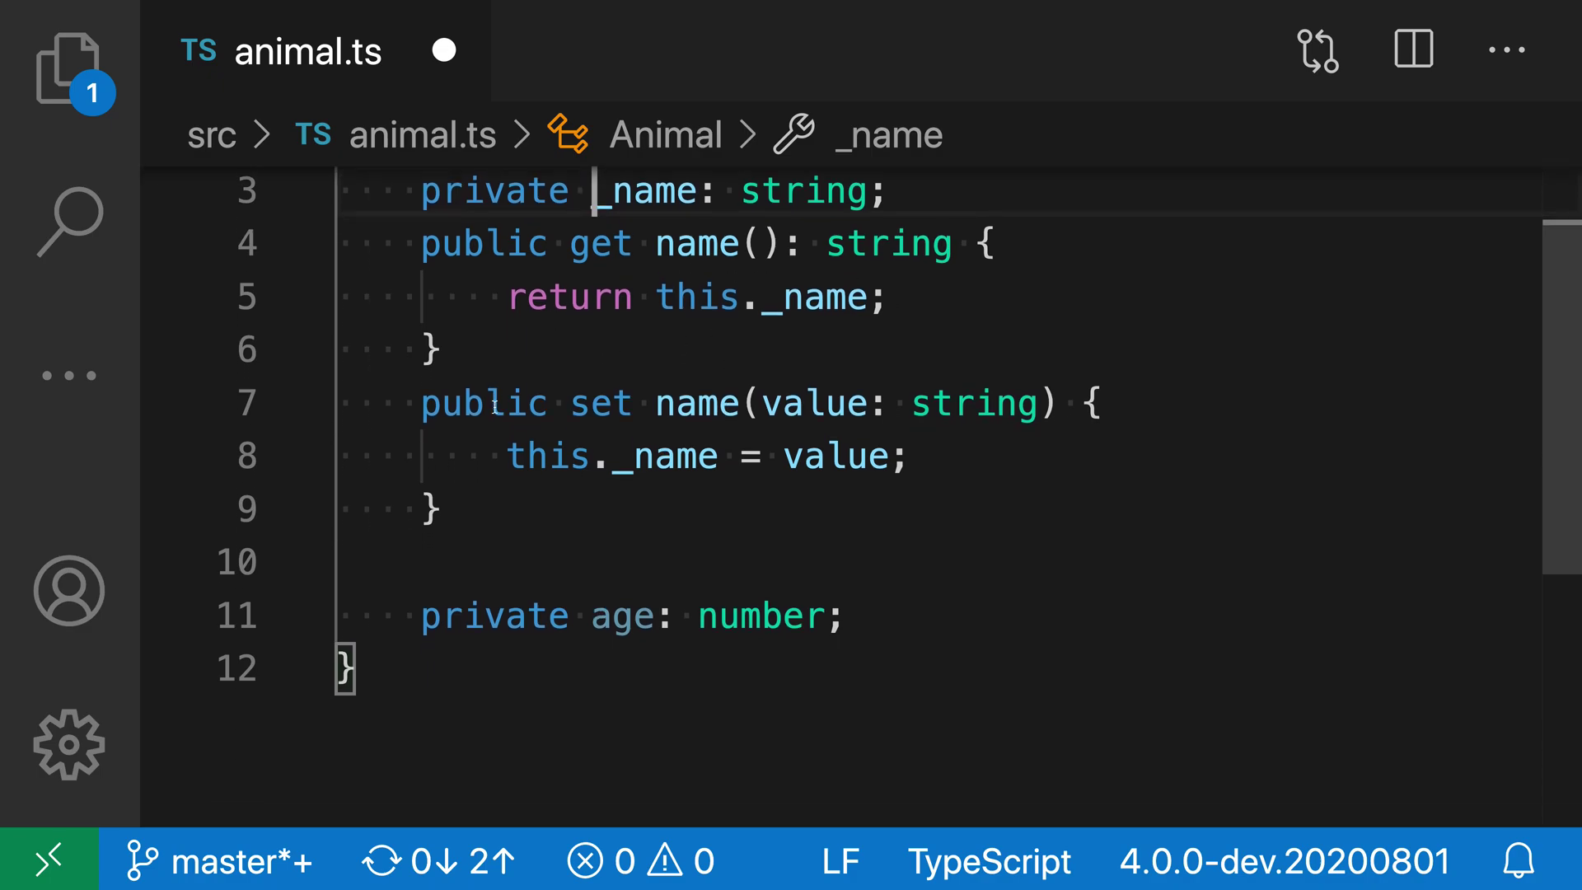
pyautogui.scroll(2, 759, 501)
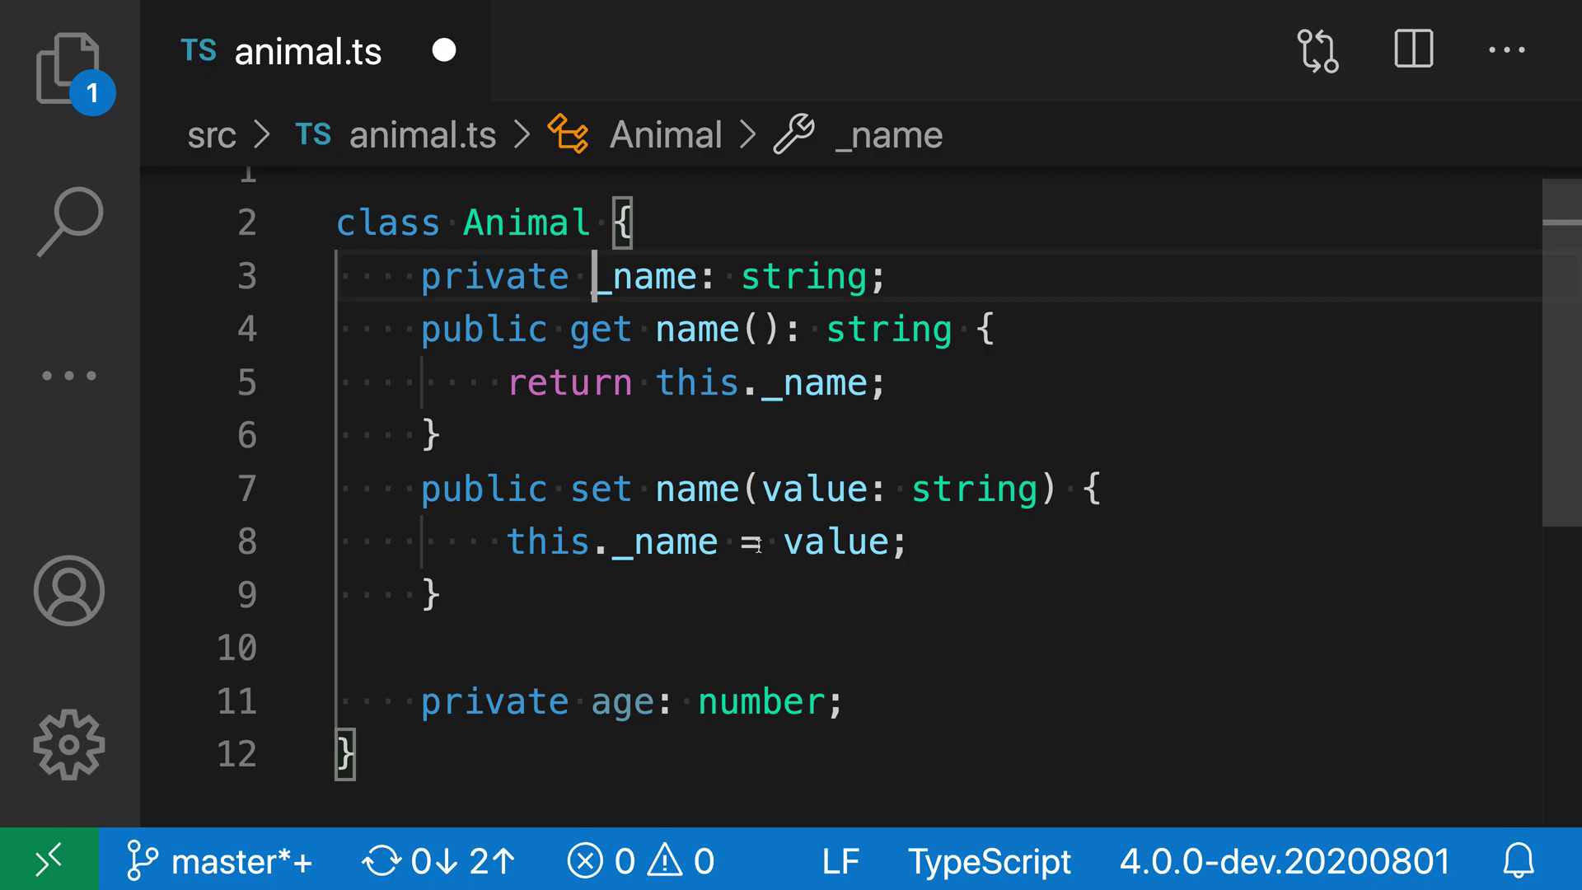
pyautogui.scroll(-3, 856, 606)
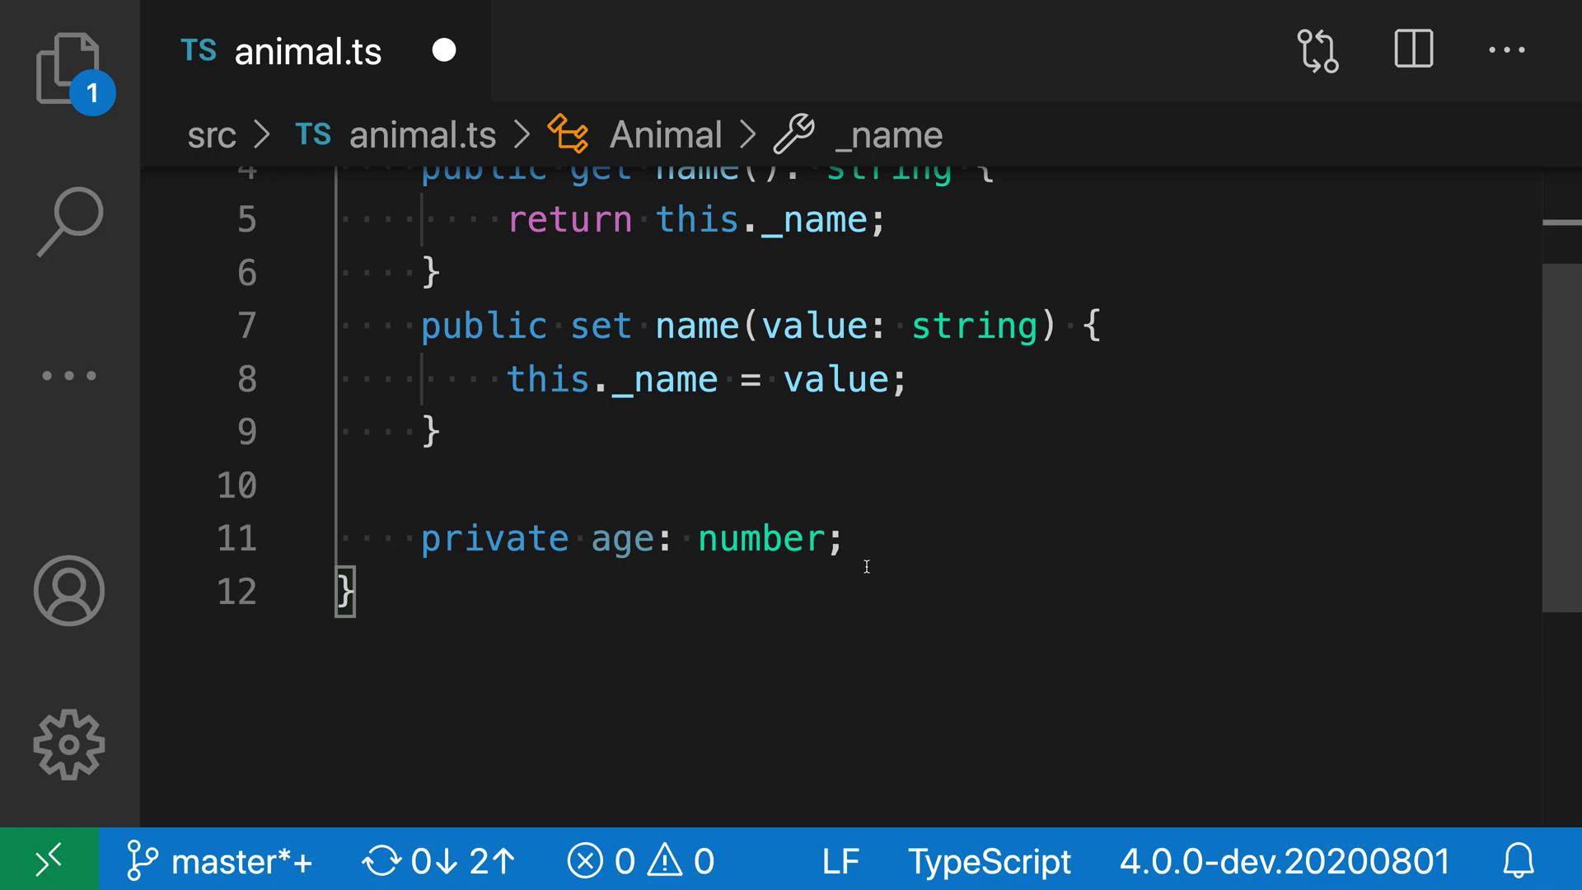
pyautogui.moveTo(846, 541); pyautogui.dragTo(421, 541)
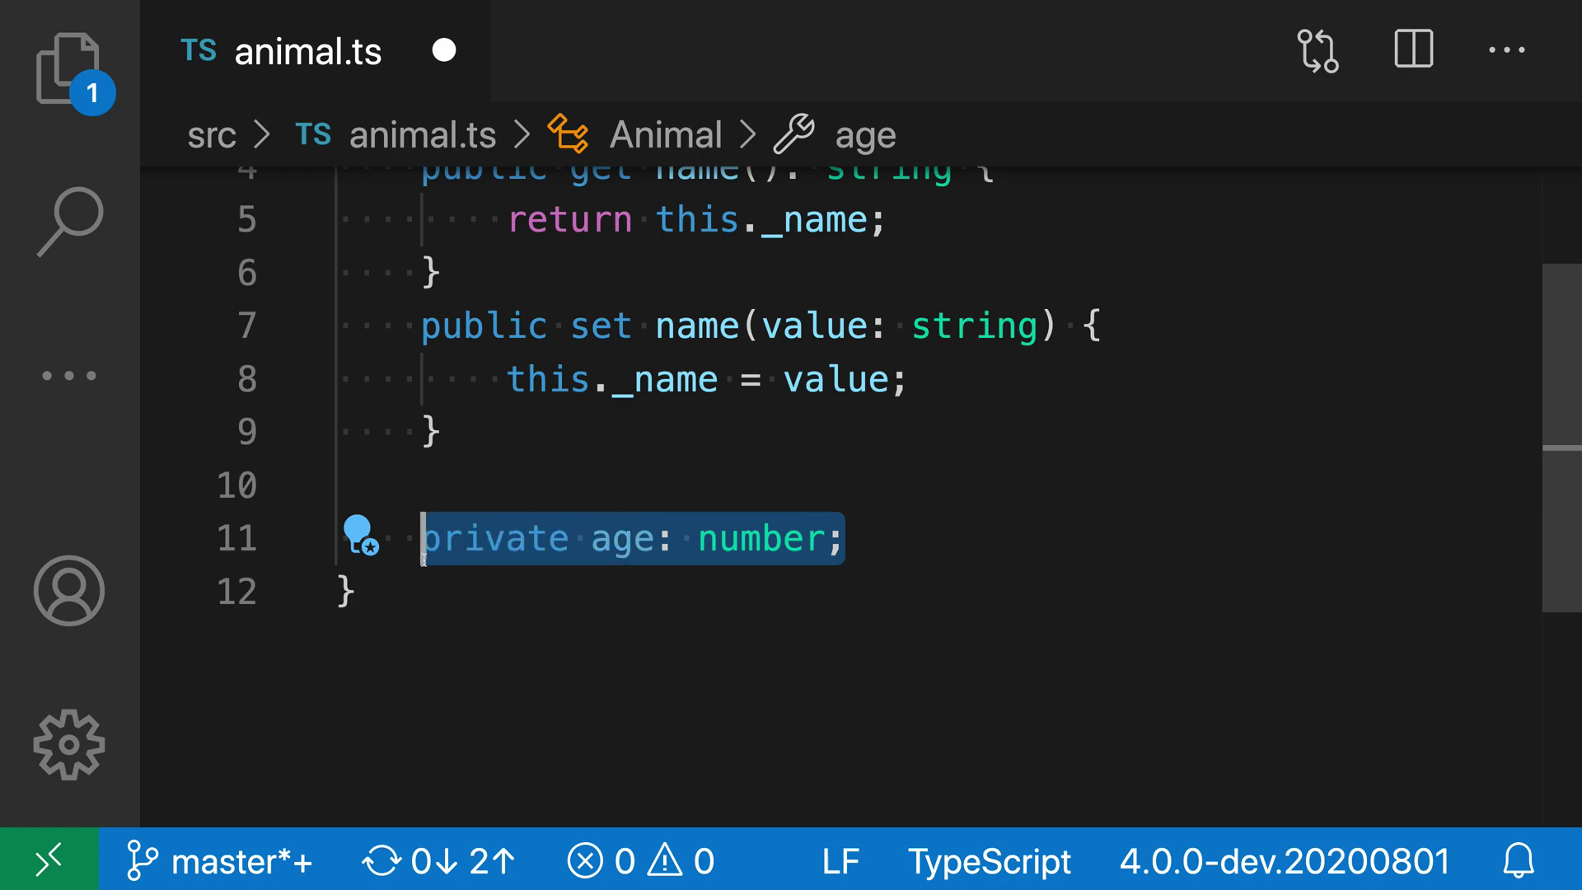
# Generate get/set age accessors for Animal's age field, accepting the private field name _age
pyautogui.click(359, 536)
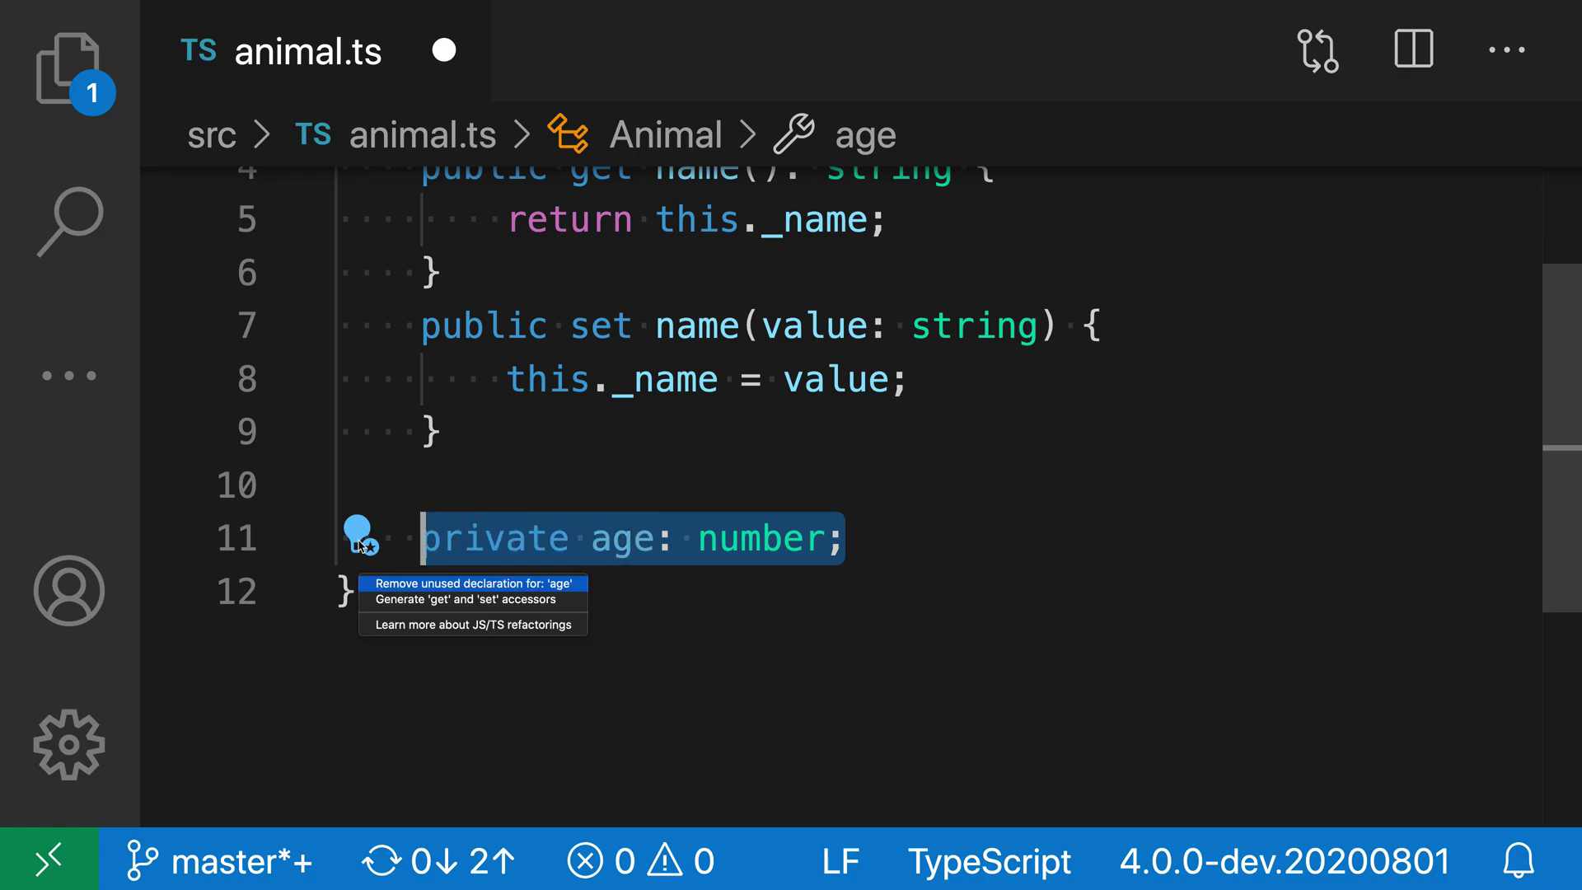
pyautogui.click(381, 601)
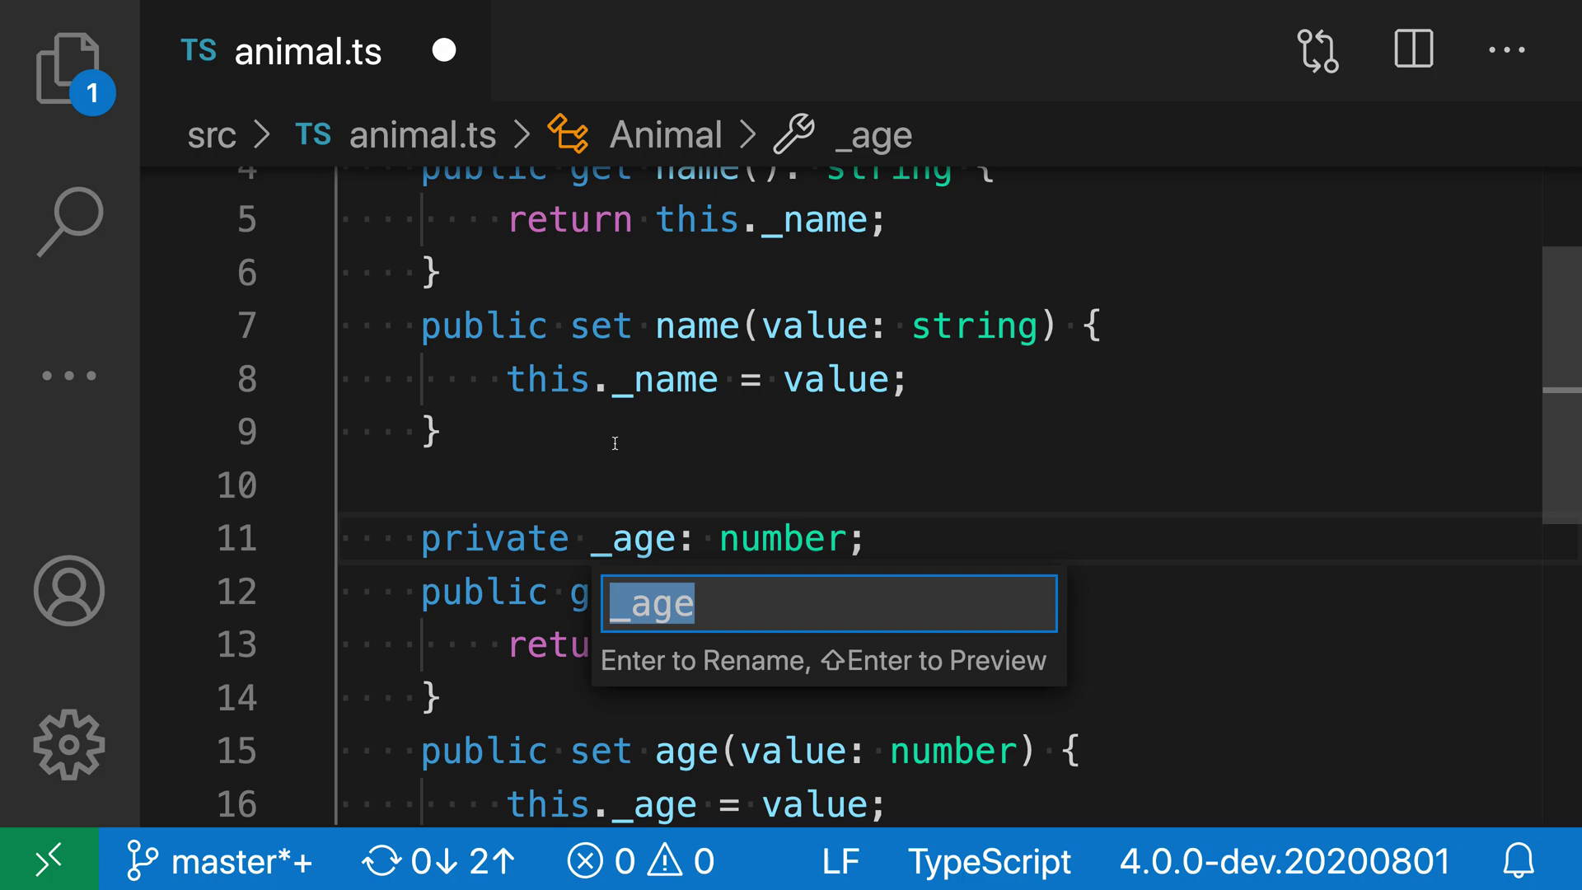
pyautogui.scroll(-3, 614, 442)
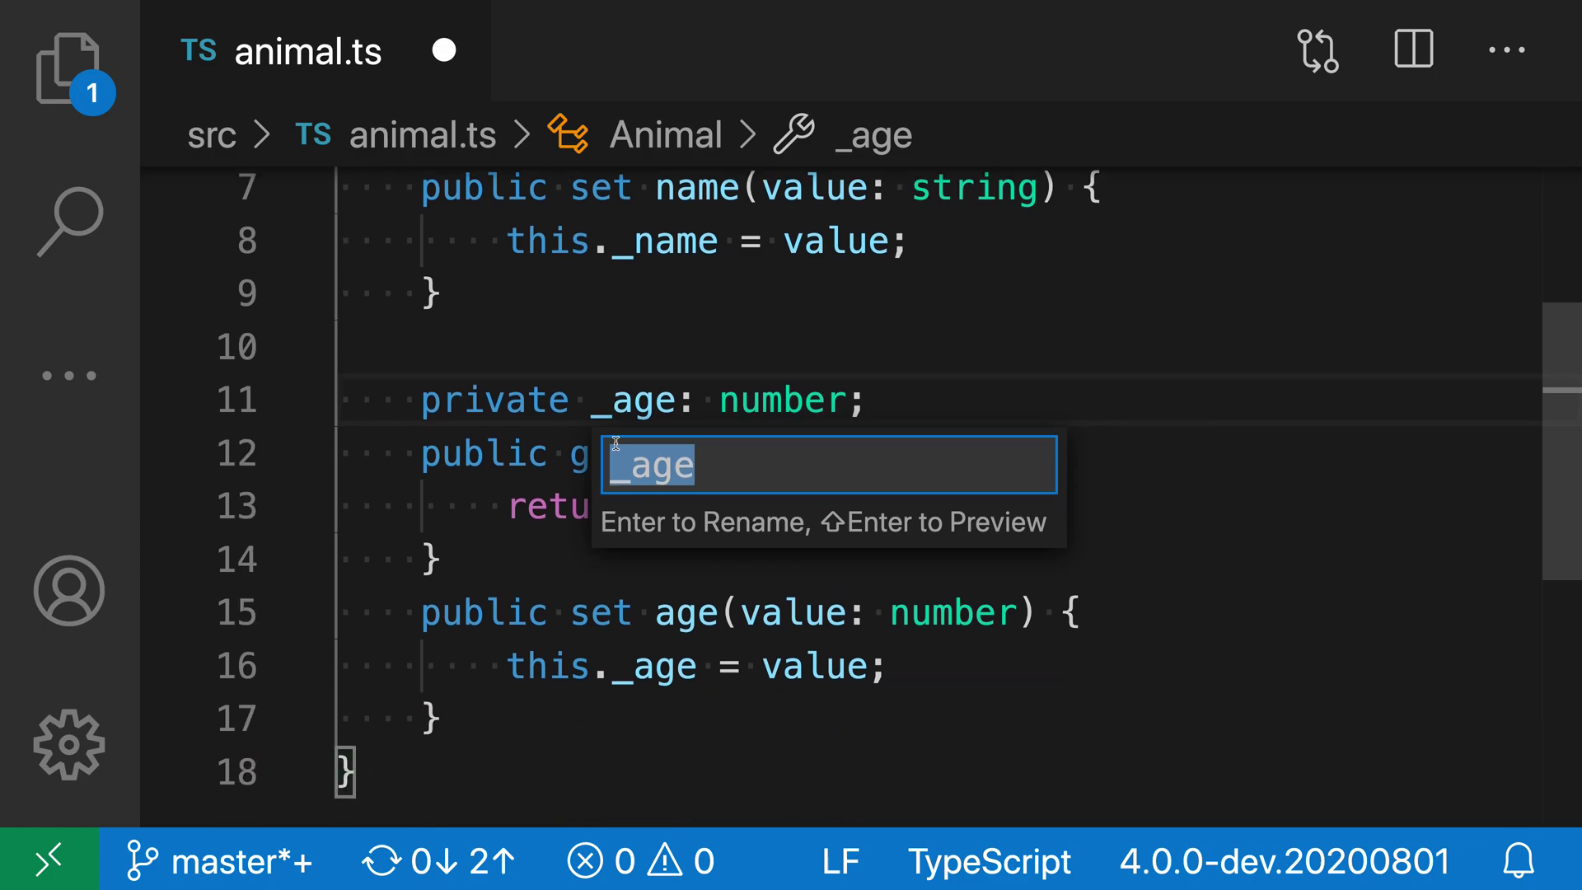
pyautogui.press('Return')
pyautogui.scroll(-2, 615, 444)
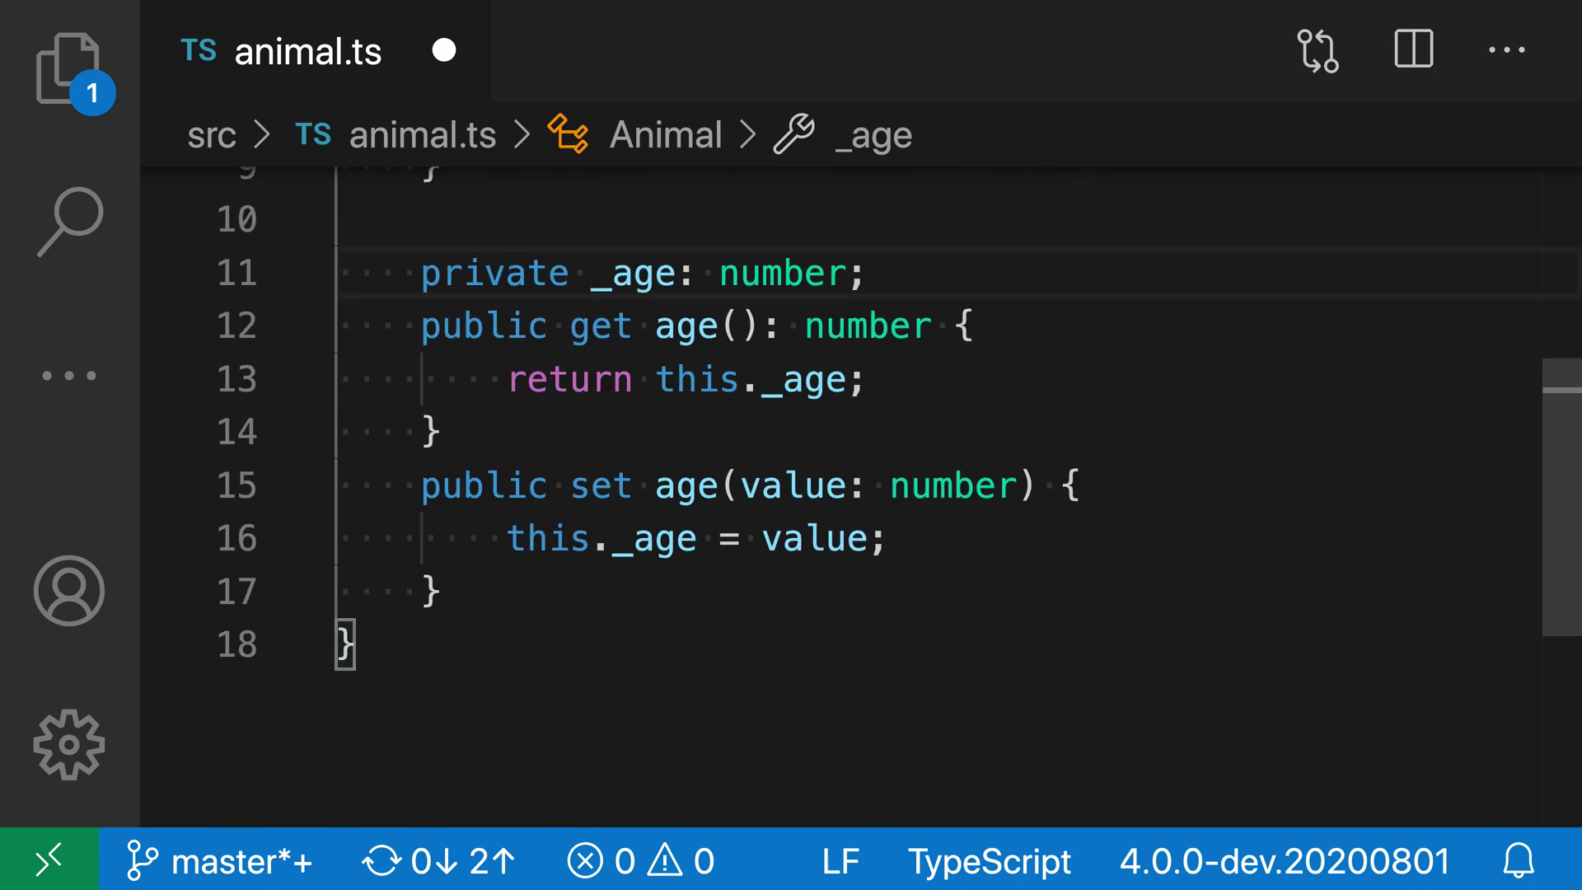